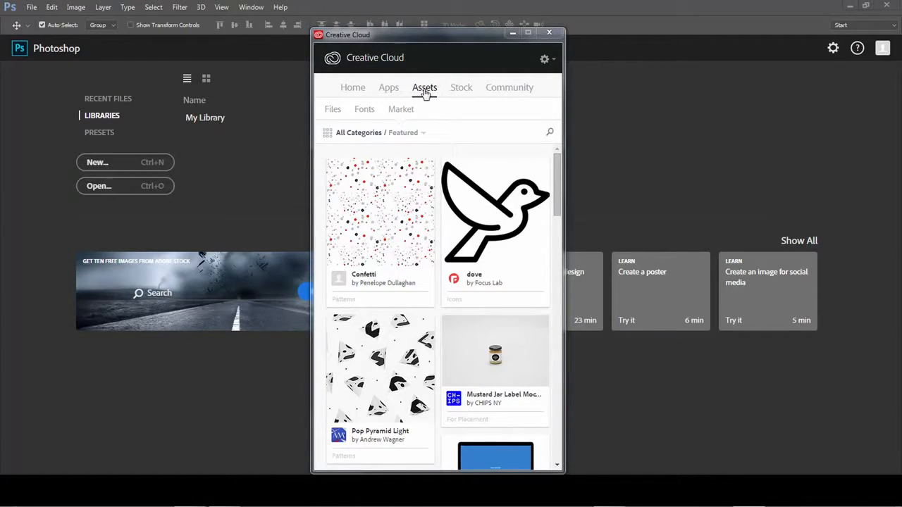
Search the market assets for "mockups" and browse through the results
click(551, 135)
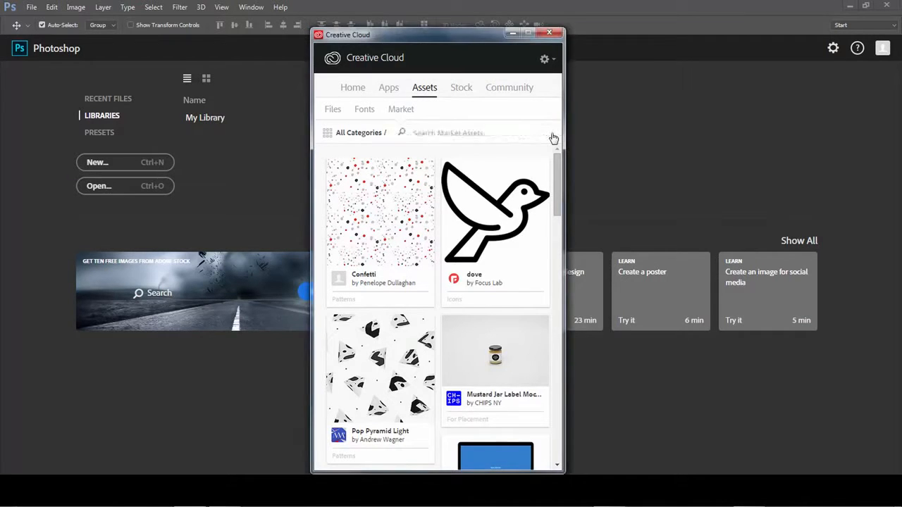
click(392, 131)
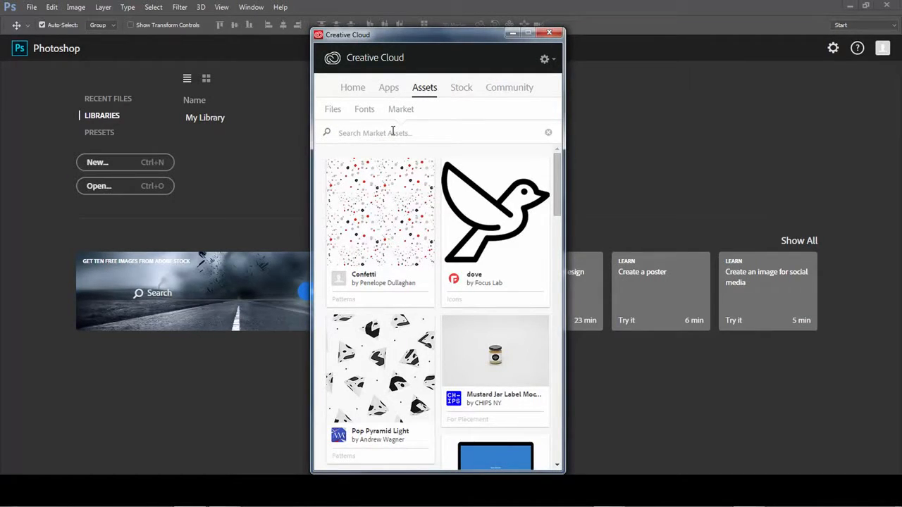
text(mockups)
key(Return)
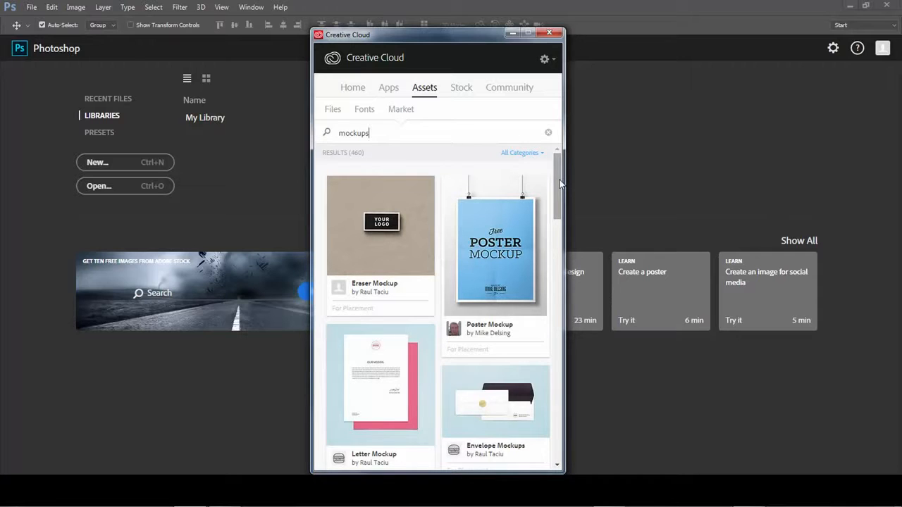
drag(560, 185, 570, 406)
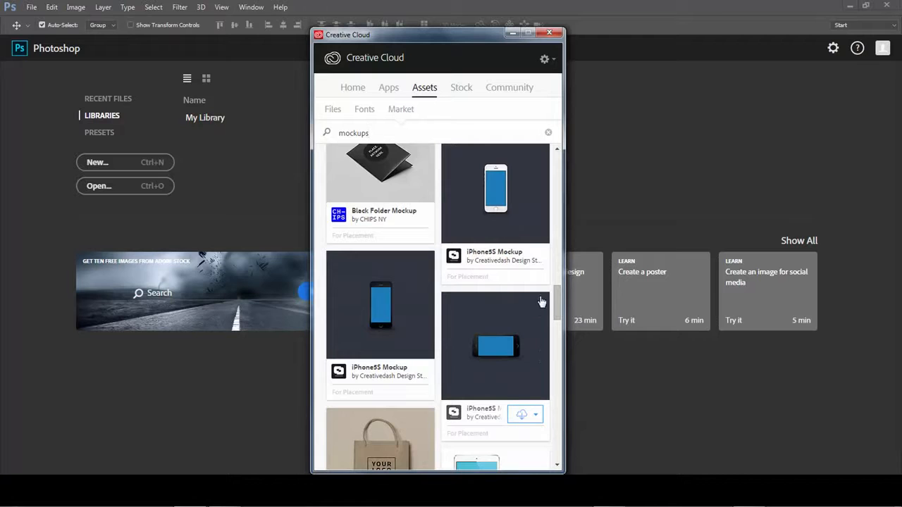
drag(558, 303, 556, 164)
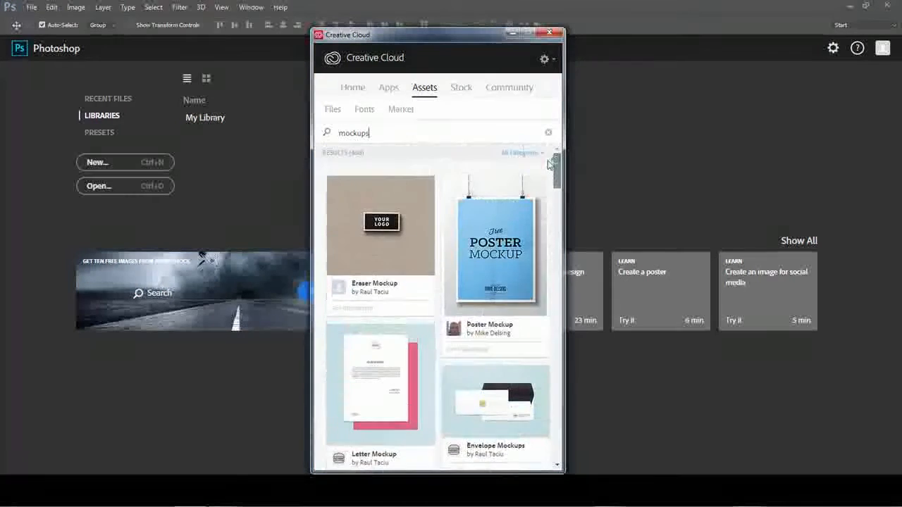
Search the market assets for "ipad mockup" and view the details of the iPad (cover) mockup
double_click(424, 138)
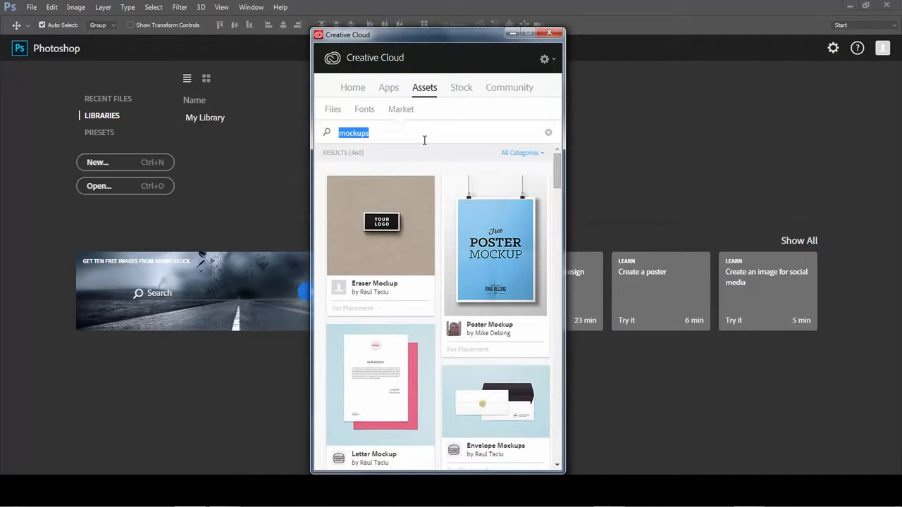
text(ipad mockup)
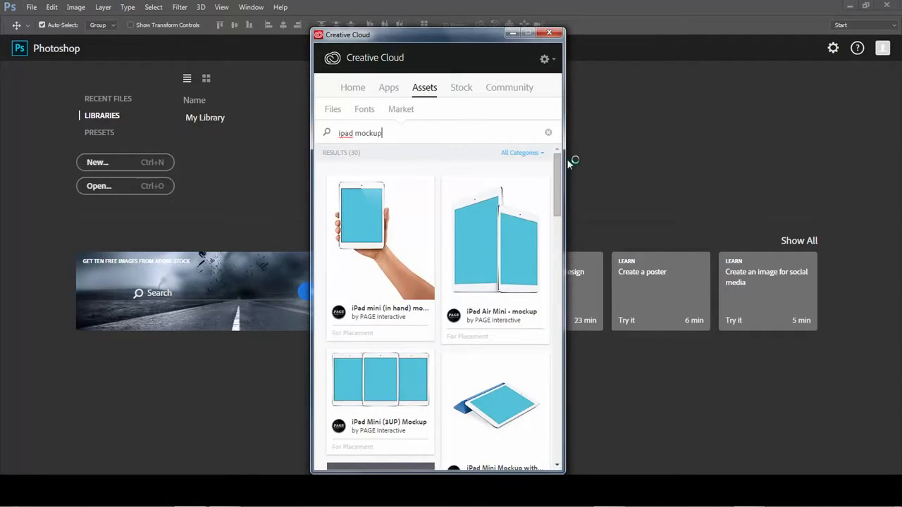
drag(567, 159, 567, 339)
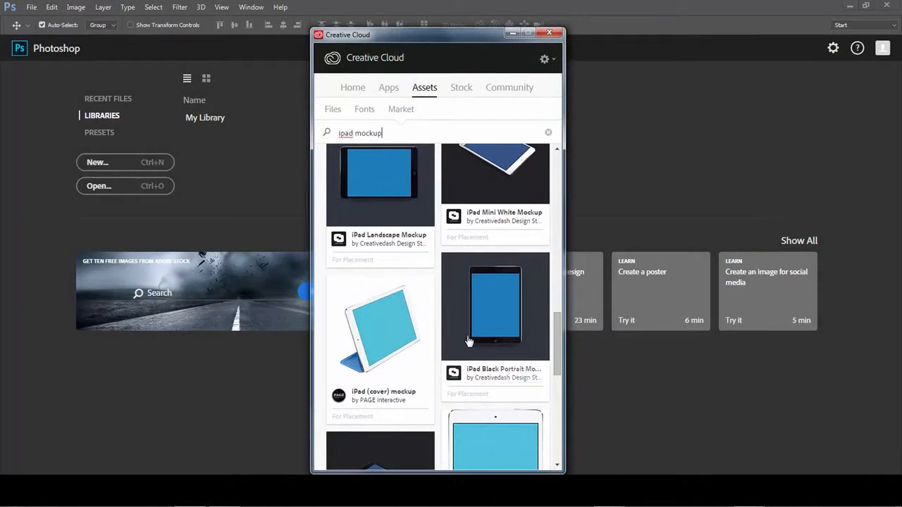
click(377, 328)
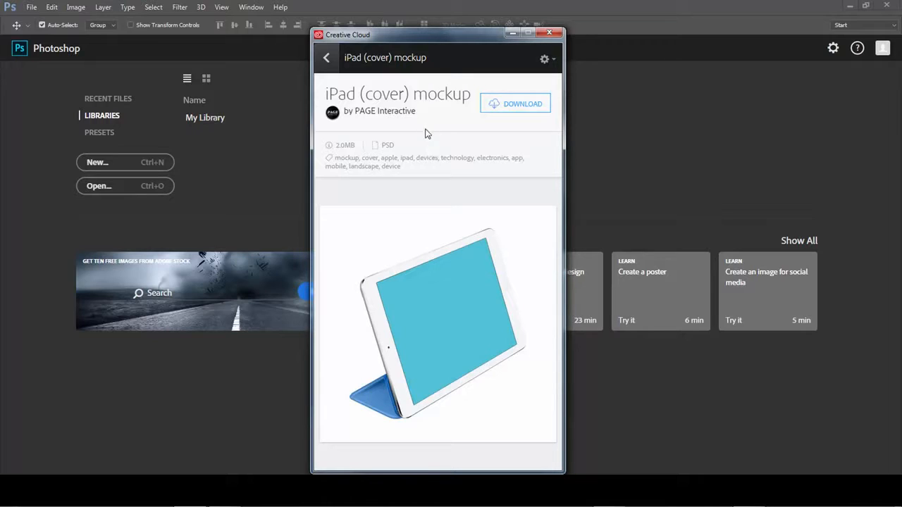
click(327, 58)
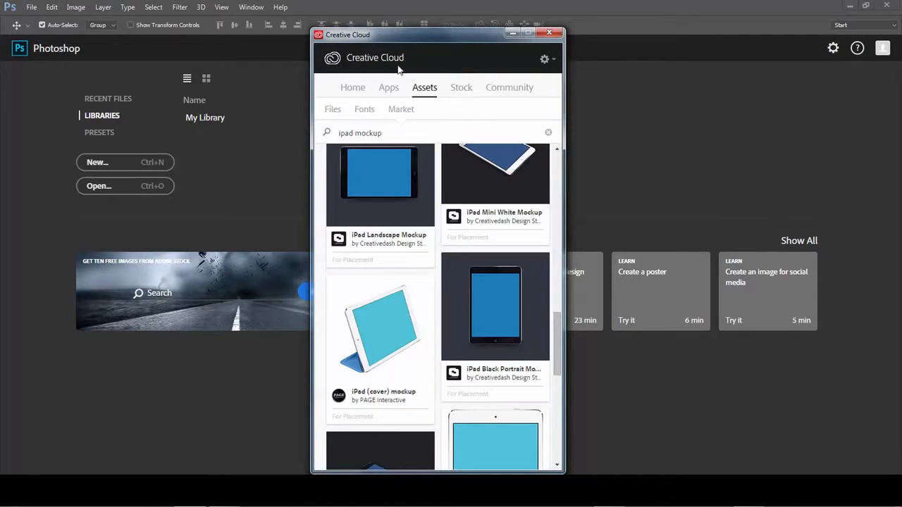
Search the market assets for "book mockup" and view the details of the Hardcover Book MockUp
click(549, 134)
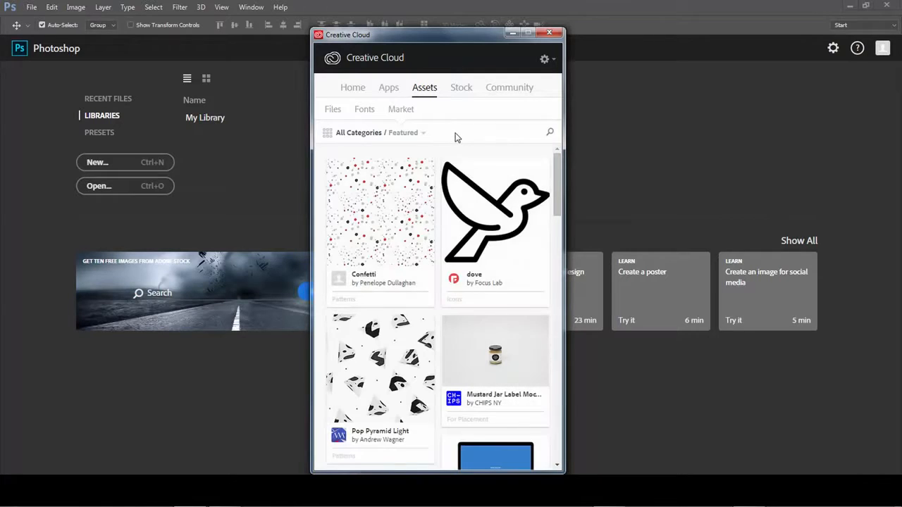
click(549, 133)
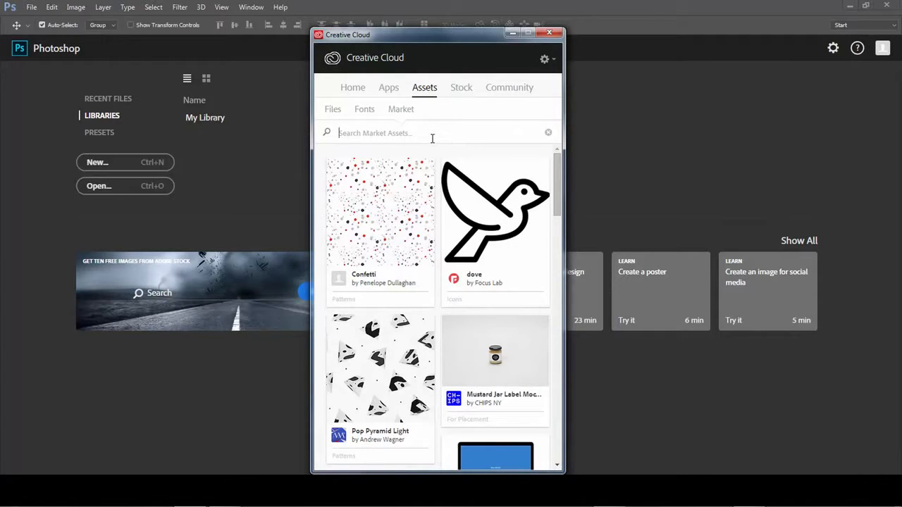
text(book mockup)
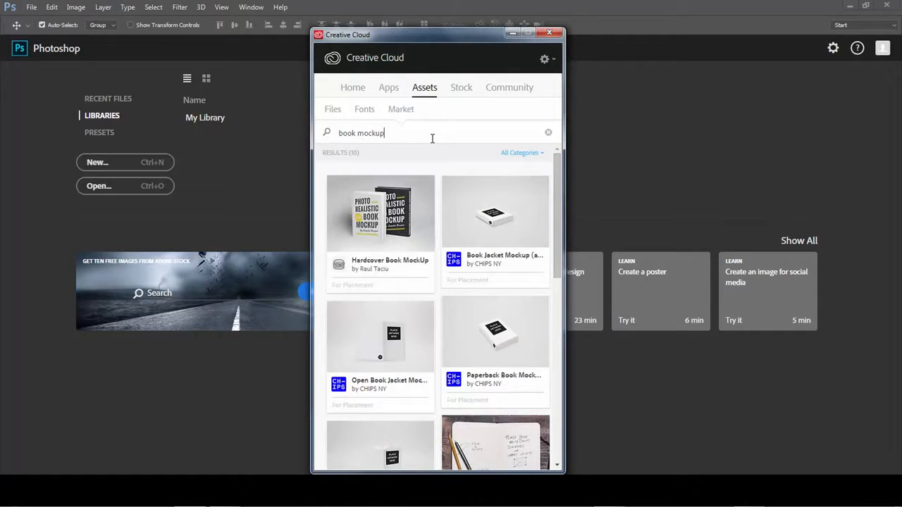
mouse_move(384, 233)
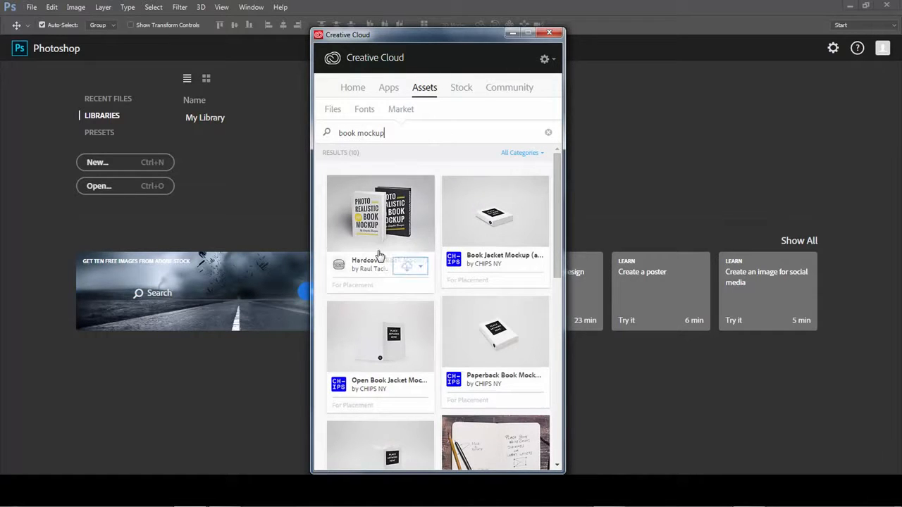
click(379, 223)
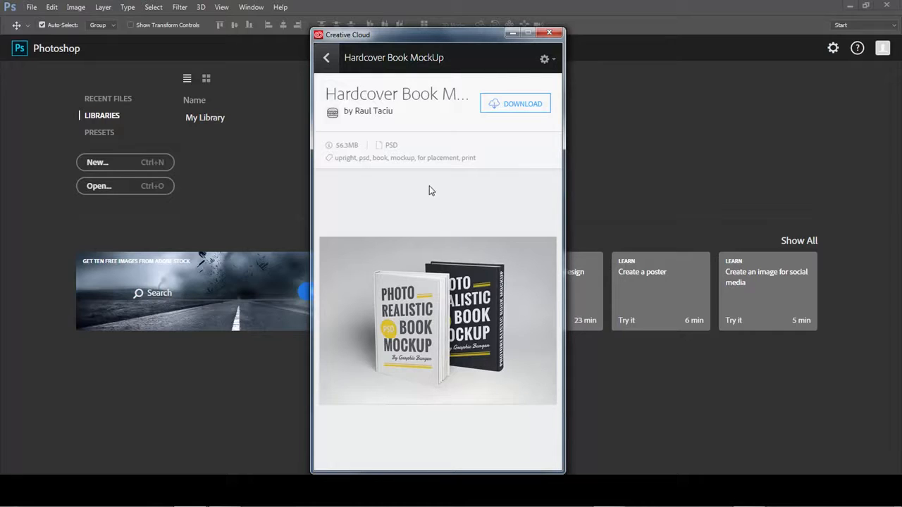
Switch to Photoshop and open the iPad (cover) mockup from My Library for editing
click(513, 34)
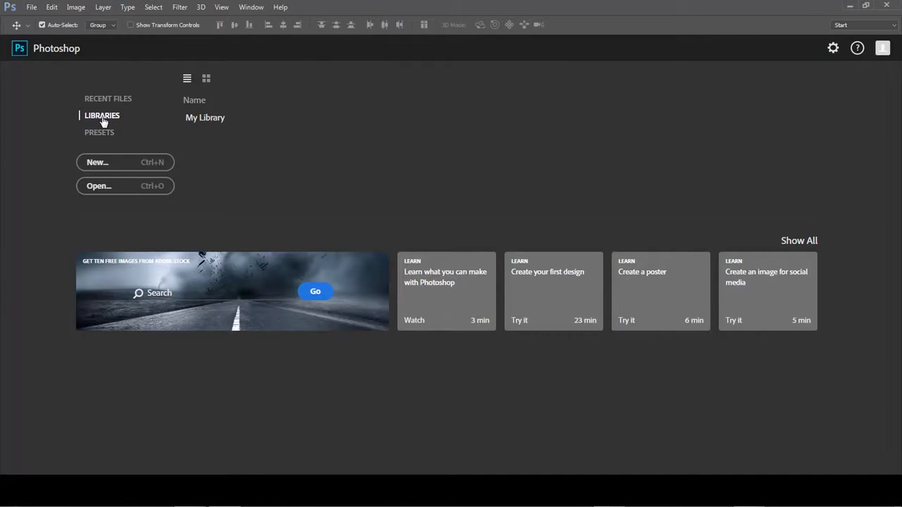
click(200, 120)
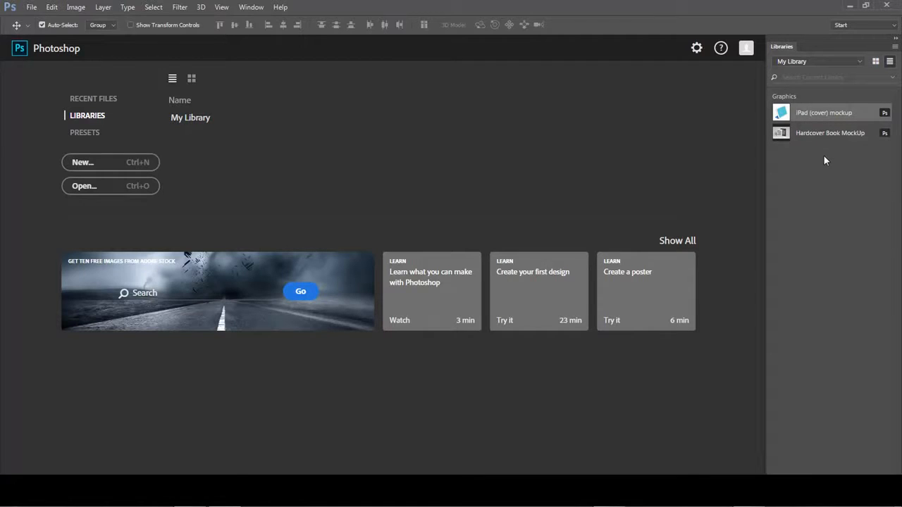
right_click(851, 112)
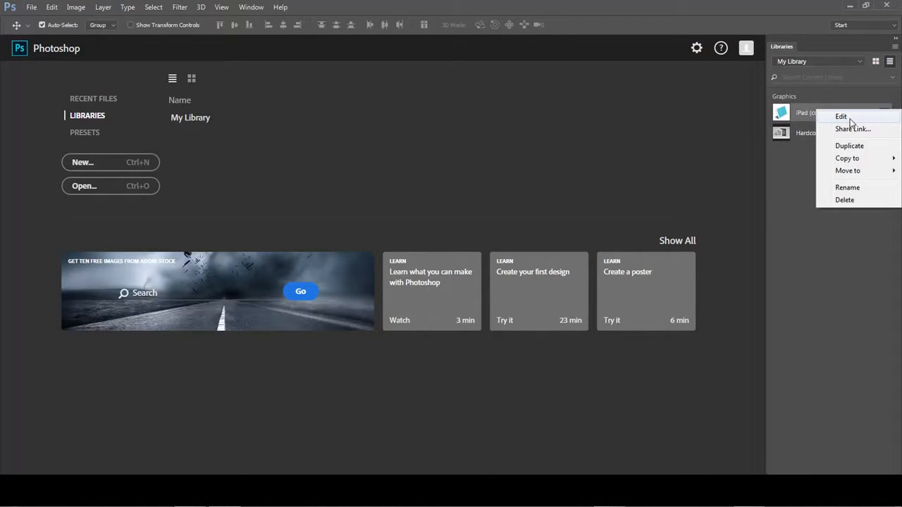
click(841, 117)
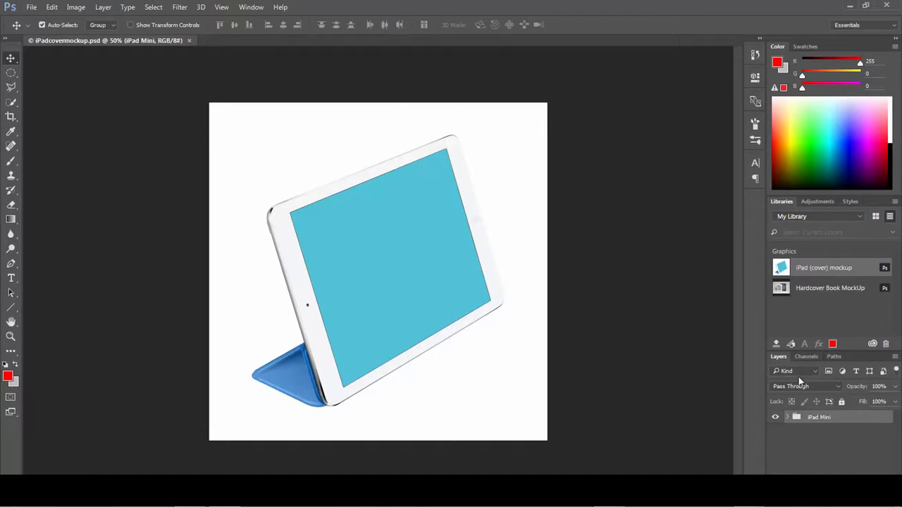
Expand the iPad Mini group and check its Background and CLICK TO EDIT layers by toggling their visibility off and on
click(789, 417)
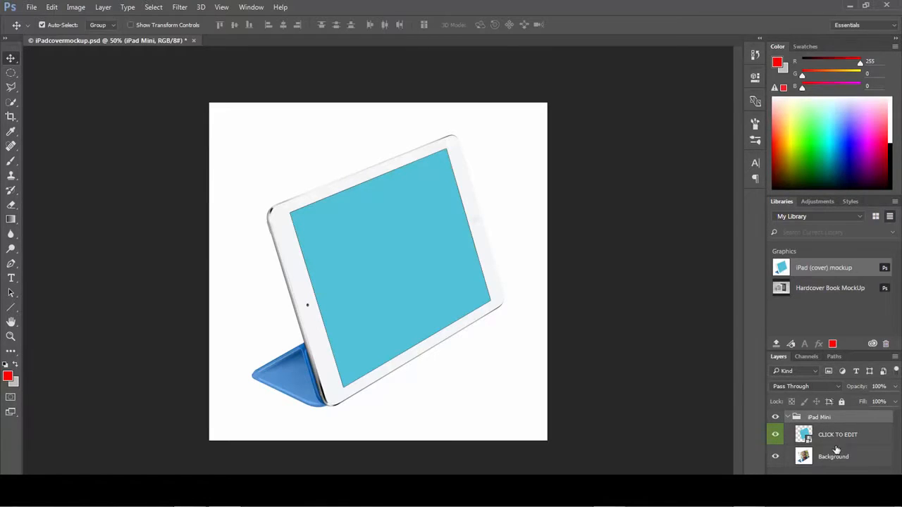
click(775, 457)
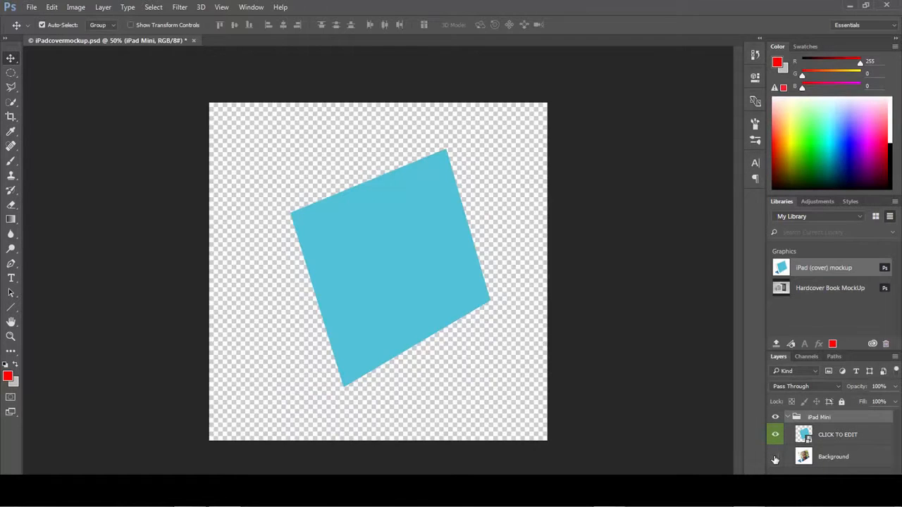
click(775, 458)
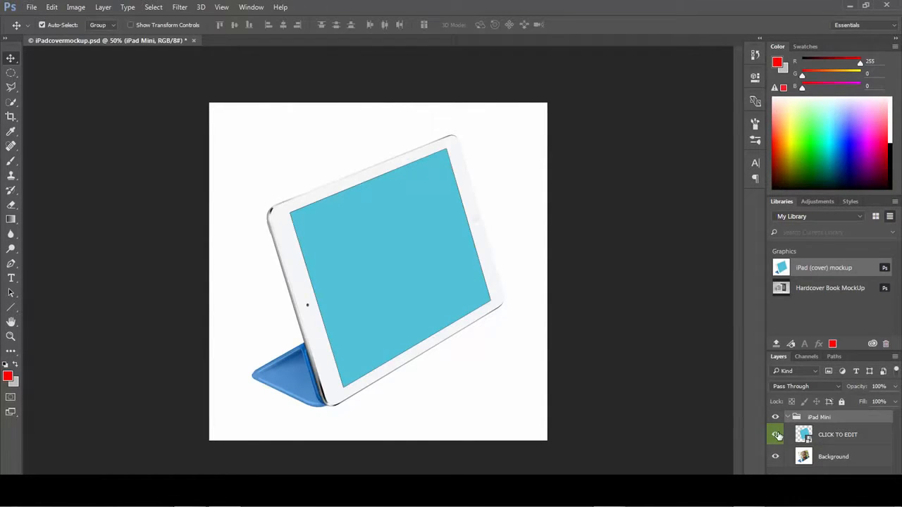
click(775, 435)
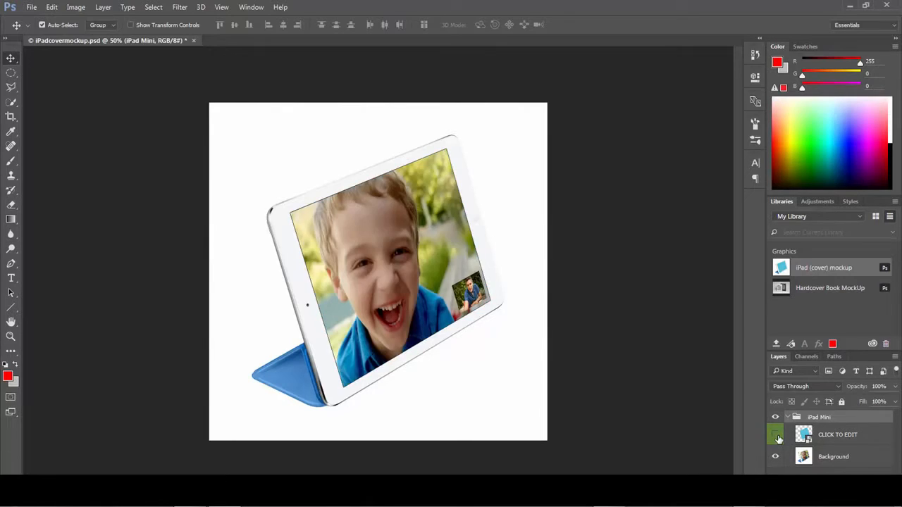
click(775, 436)
click(777, 437)
click(776, 438)
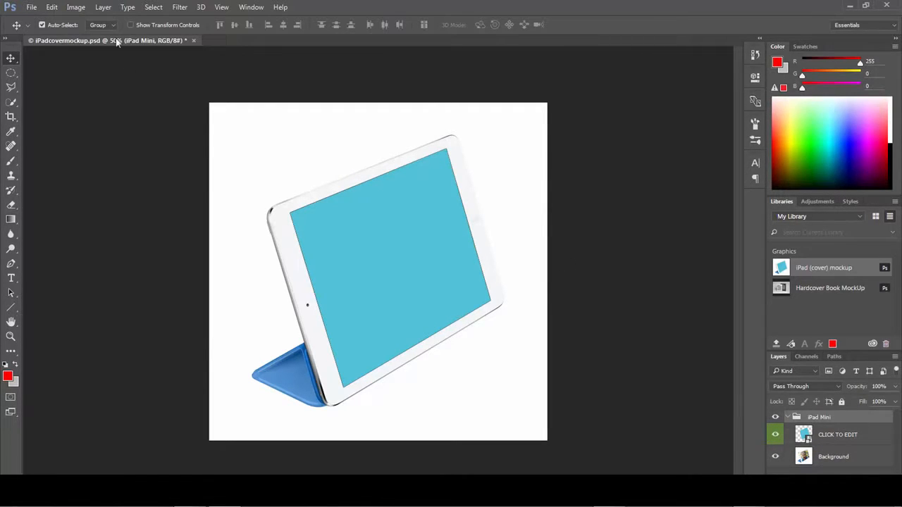
Open the website screenshot image from the product-mockup-resources folder
click(32, 7)
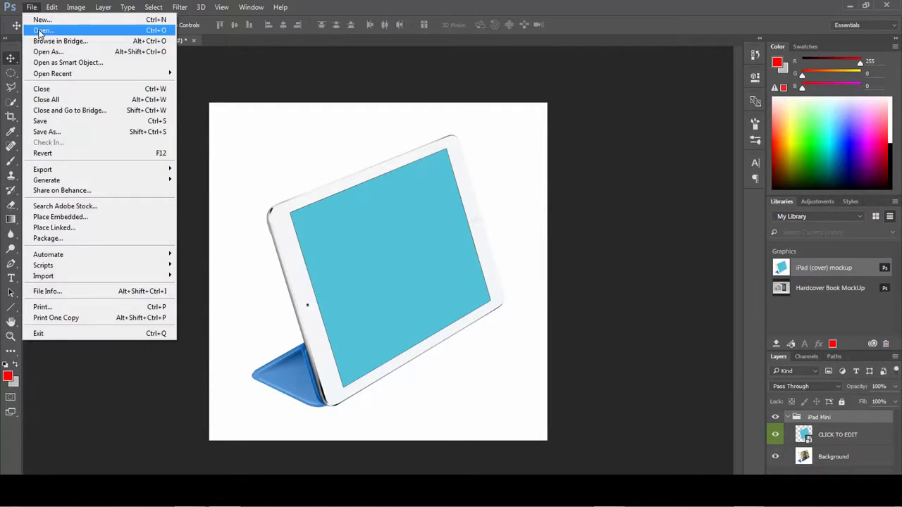
click(39, 28)
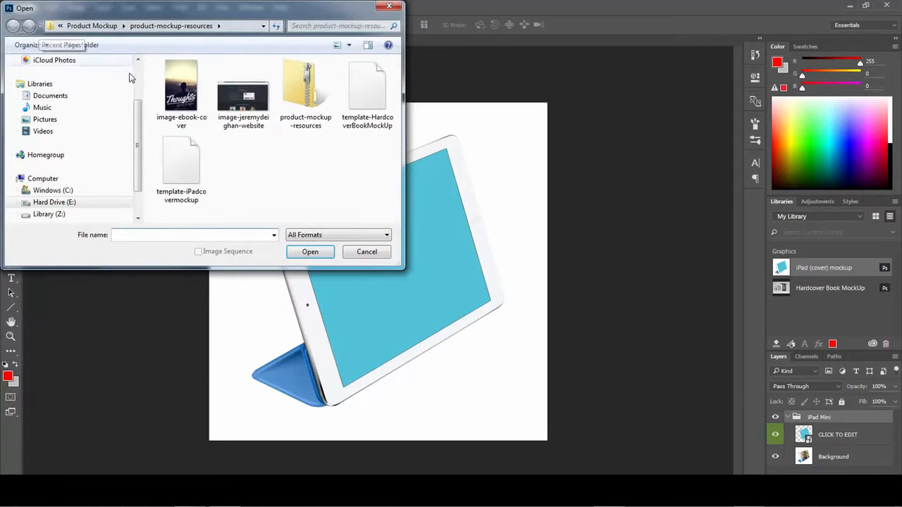
click(246, 113)
click(310, 252)
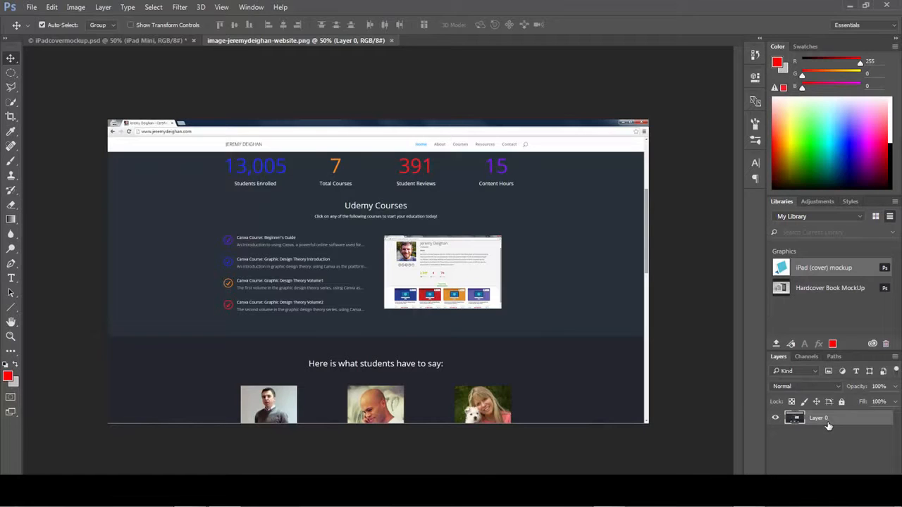
Copy the website screenshot layer into iPadcovermockup.psd and clip it to the CLICK TO EDIT layer with a clipping mask
drag(828, 423, 381, 267)
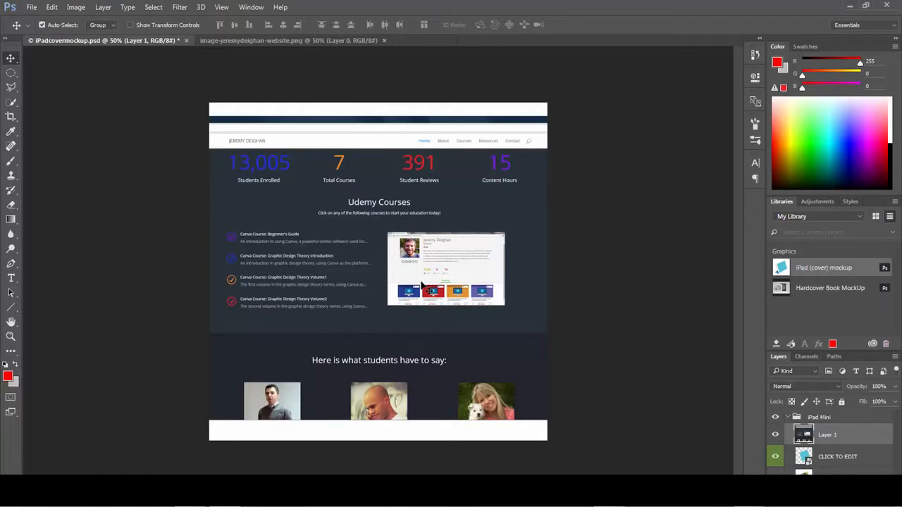
right_click(836, 440)
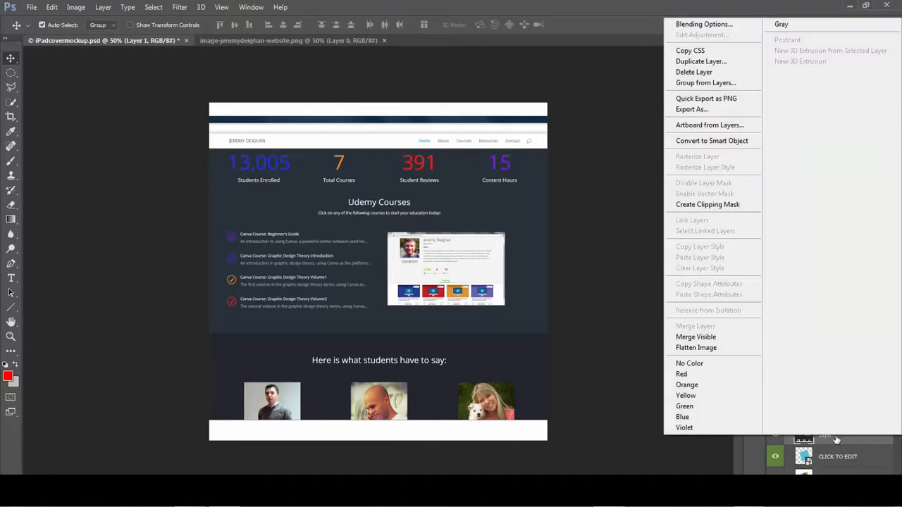
click(711, 211)
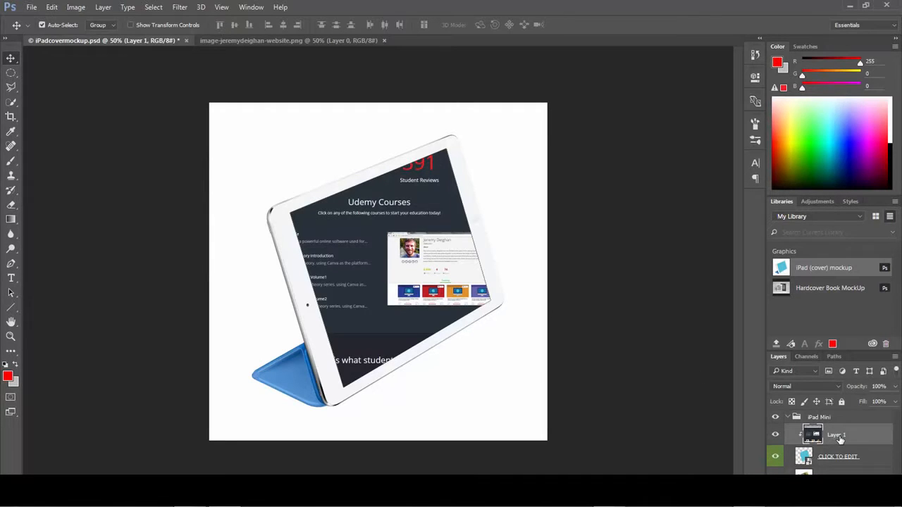
Distort the website screenshot on Layer 1 so its four corners meet the corresponding corners of the iPad screen
click(48, 7)
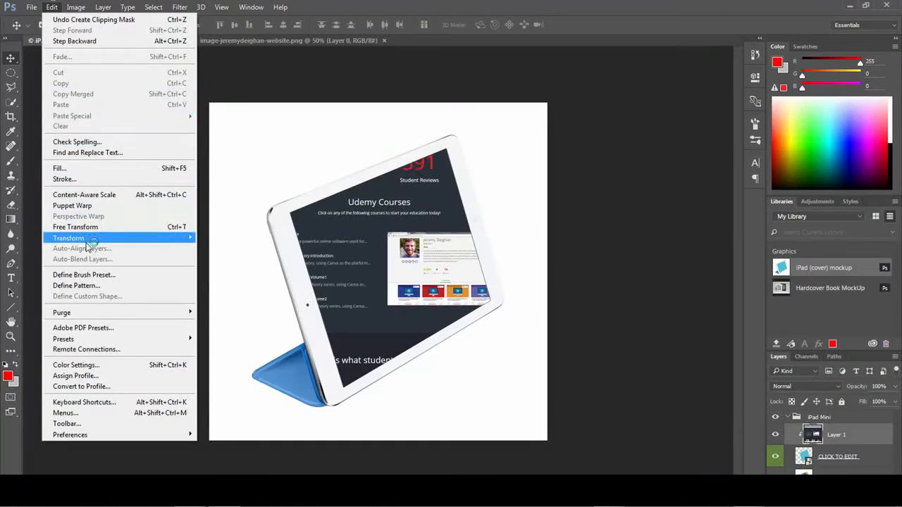
click(89, 240)
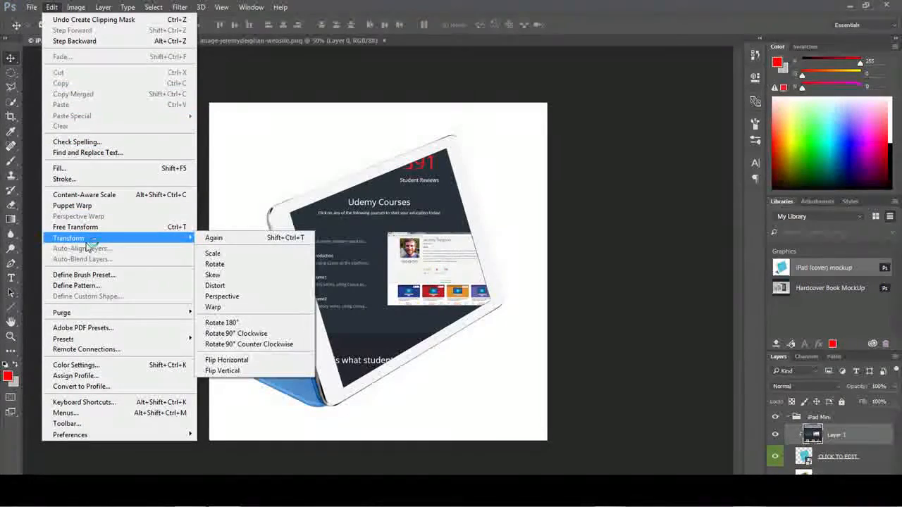
click(239, 288)
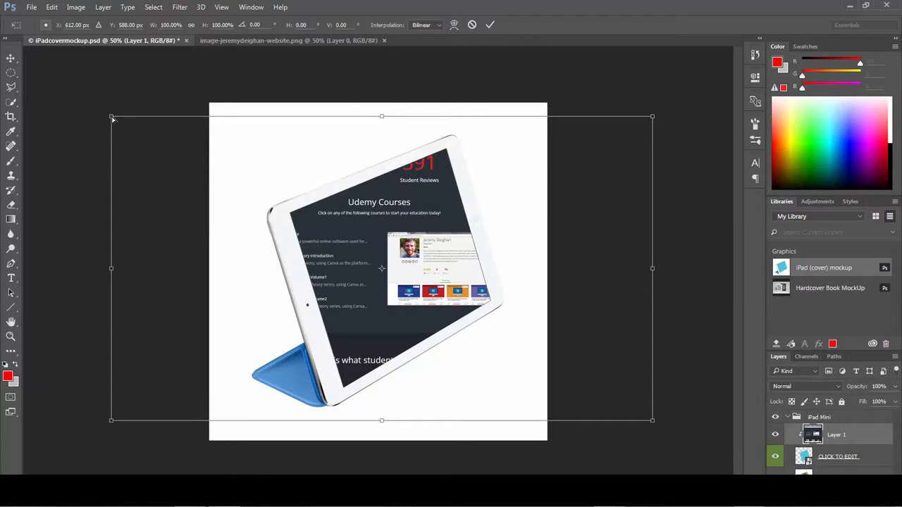
drag(111, 116, 290, 217)
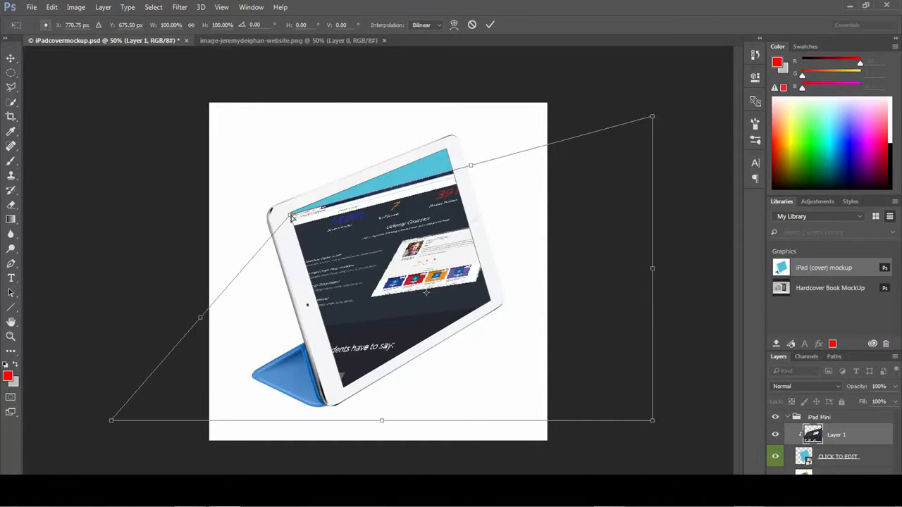
drag(291, 215, 291, 214)
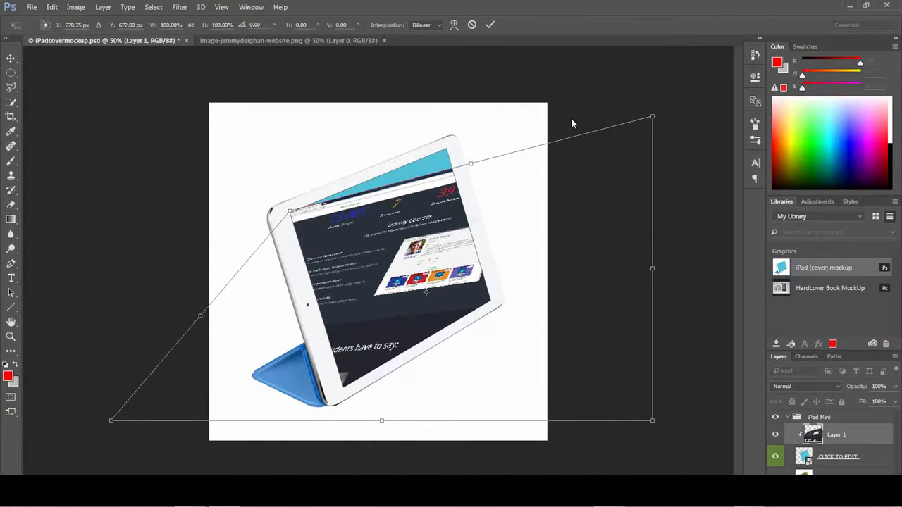
drag(647, 117, 448, 153)
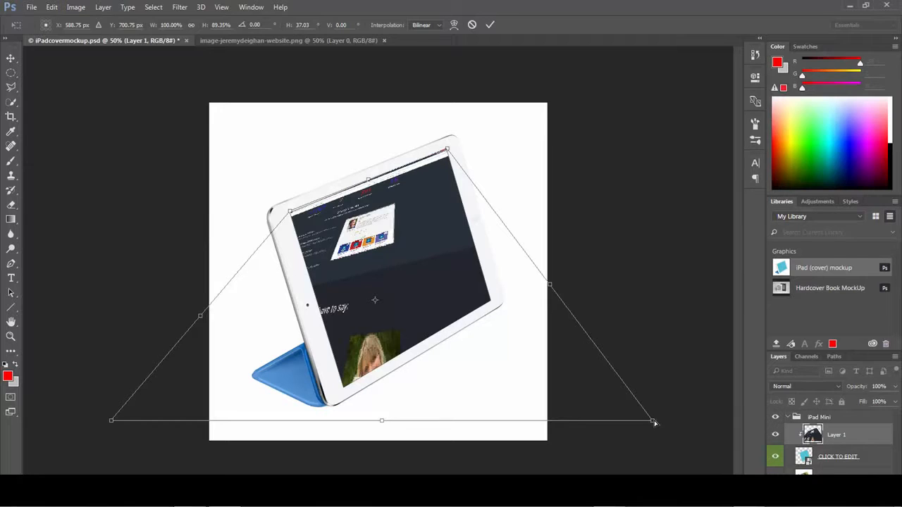
drag(654, 422, 491, 302)
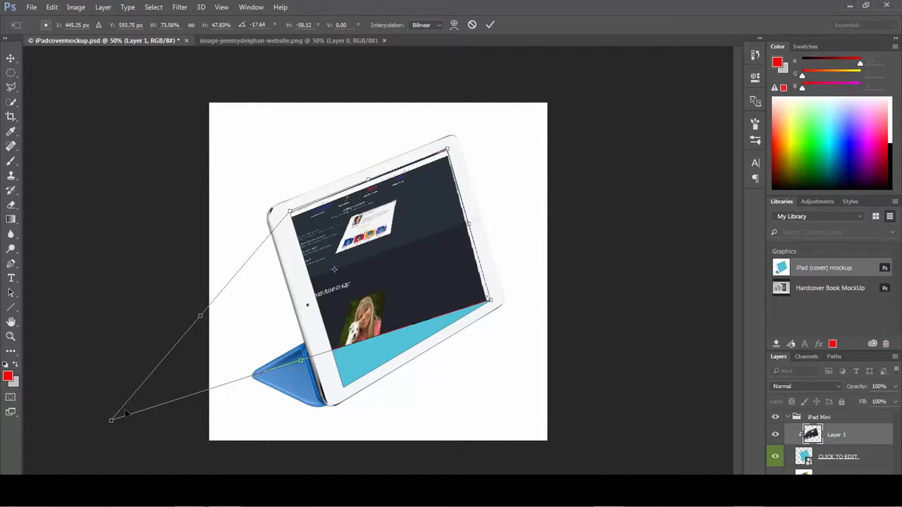
drag(112, 420, 343, 389)
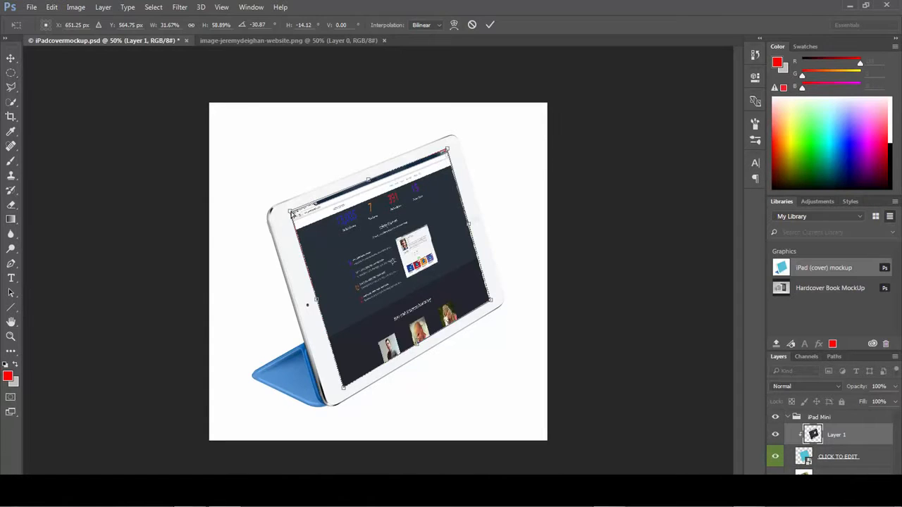
Fine-tune the upper corners and lower-right corner of the distorted screenshot against the iPad screen edges and apply the transformation
drag(291, 212, 291, 210)
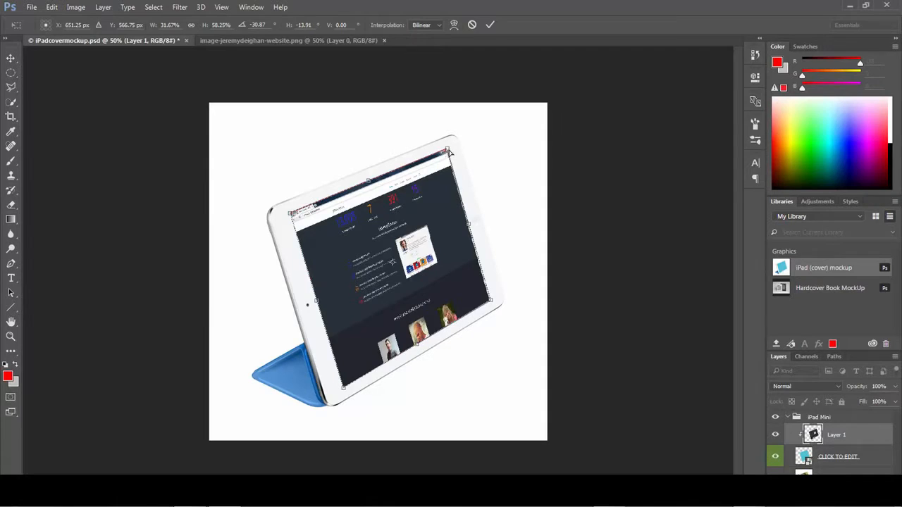
drag(449, 152, 449, 151)
drag(491, 304, 495, 303)
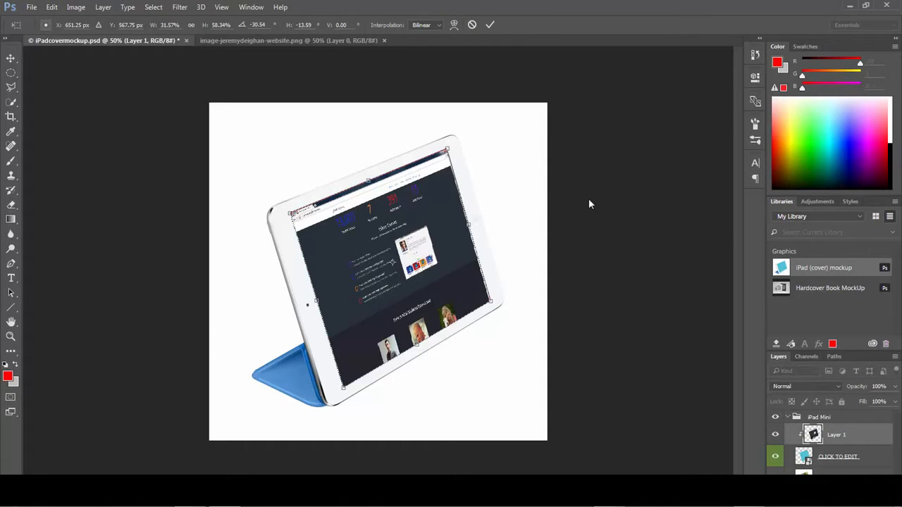
key(Return)
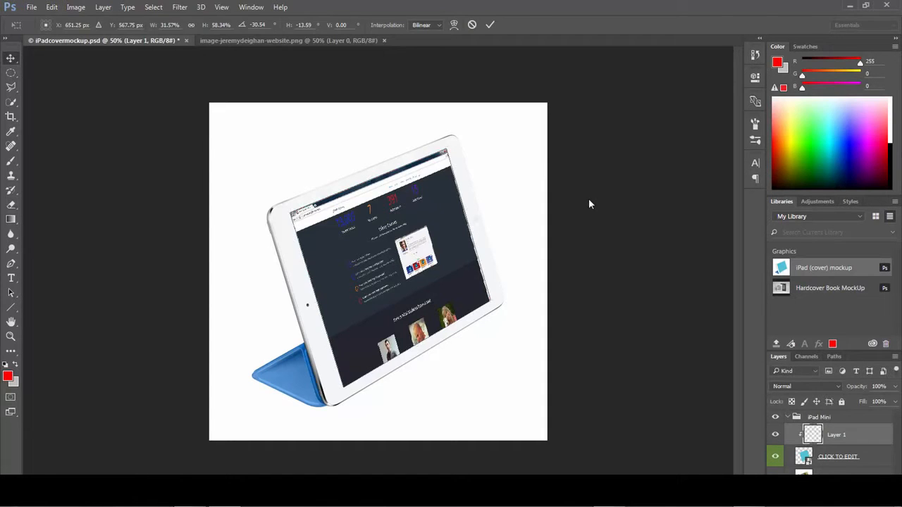